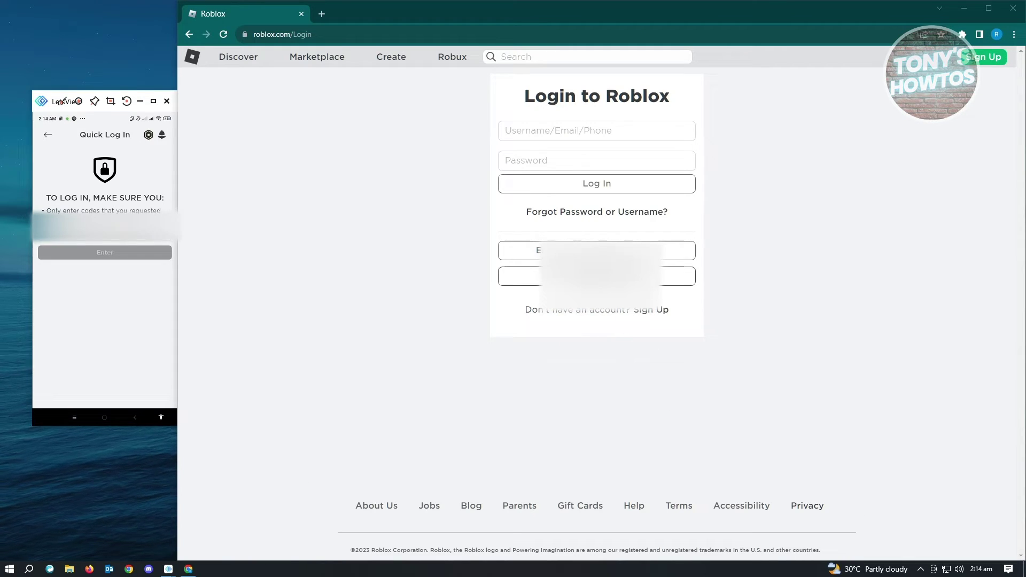
# - Request a Quick Log In code from the PC login page via 'Use Another Device'
pyautogui.click(597, 276)
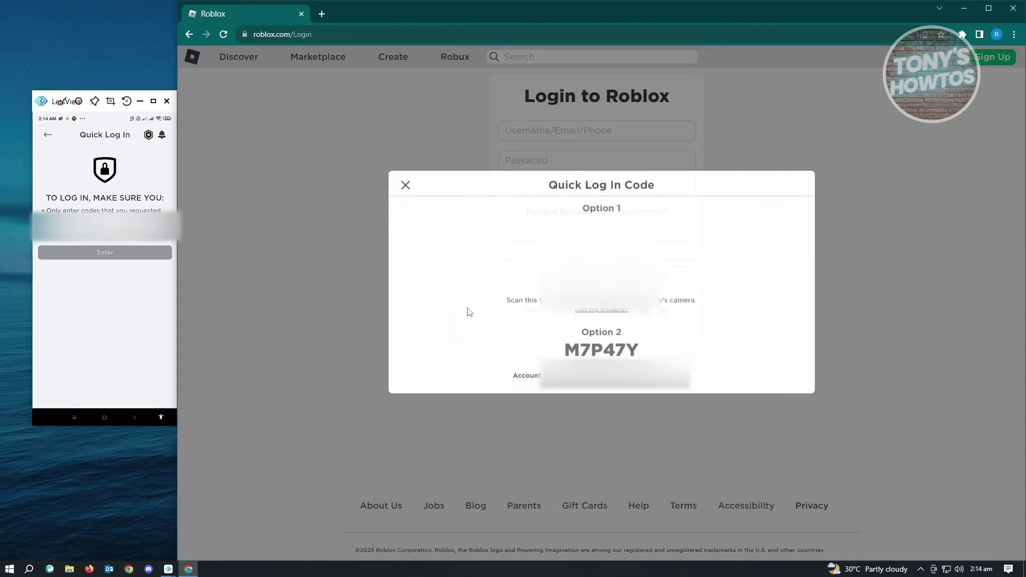